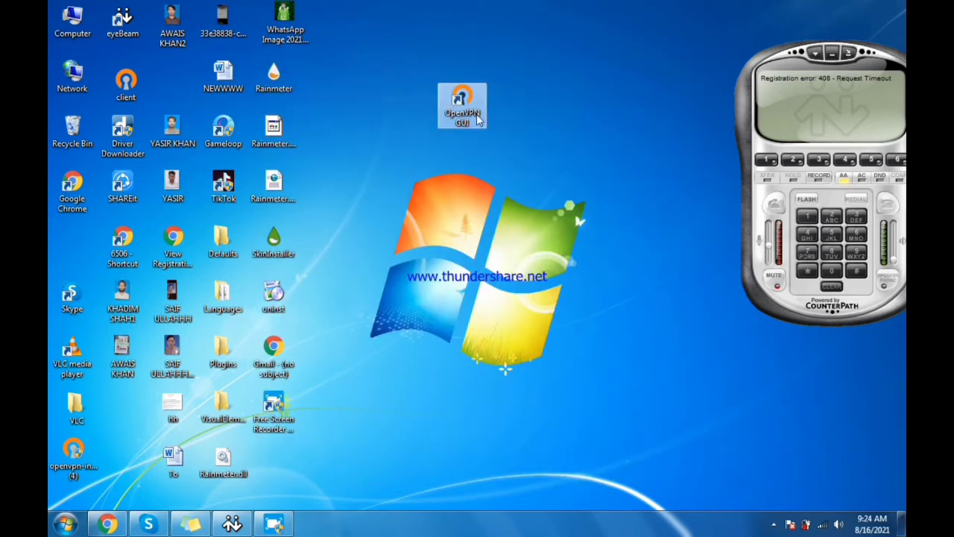
Move the OpenVPN GUI shortcut nearer the other desktop icons and download client2.ovpn from the Skype chat
drag(475, 110, 354, 190)
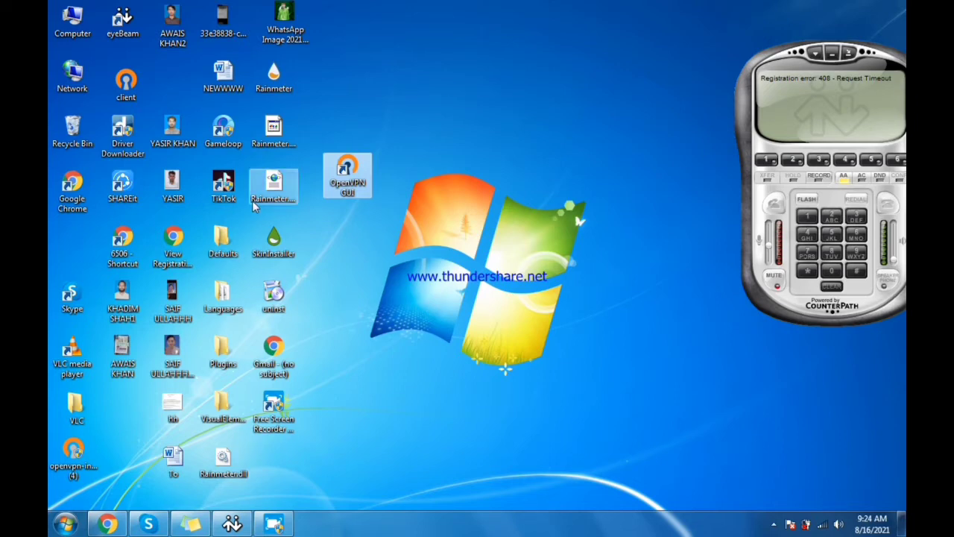
click(148, 524)
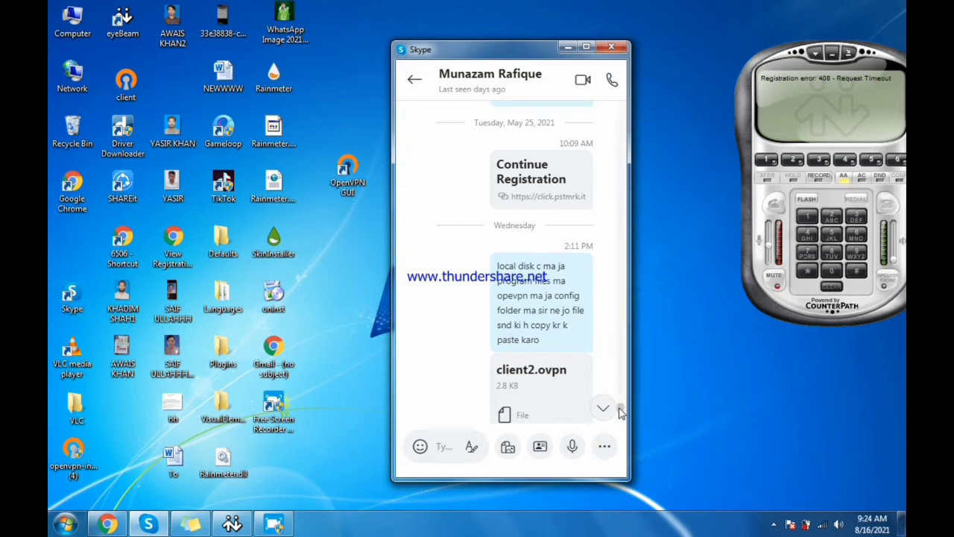
scroll(620, 412, up, 3)
scroll(620, 412, down, 4)
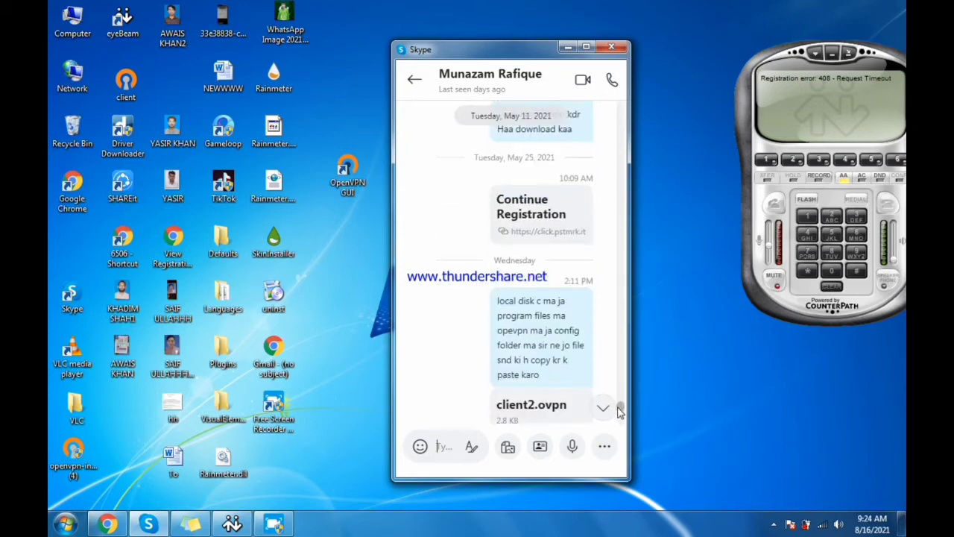
scroll(621, 412, down, 1)
scroll(620, 412, down, 1)
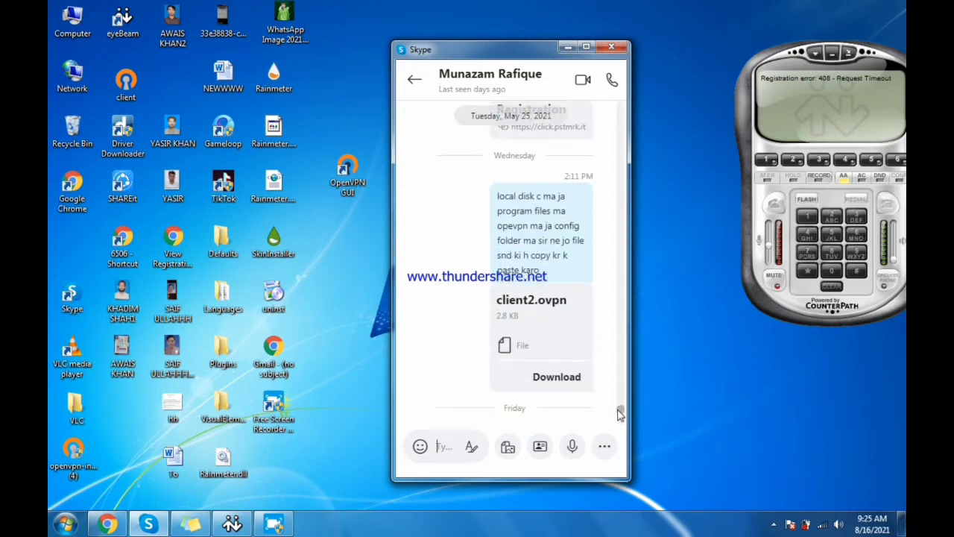
scroll(620, 412, down, 5)
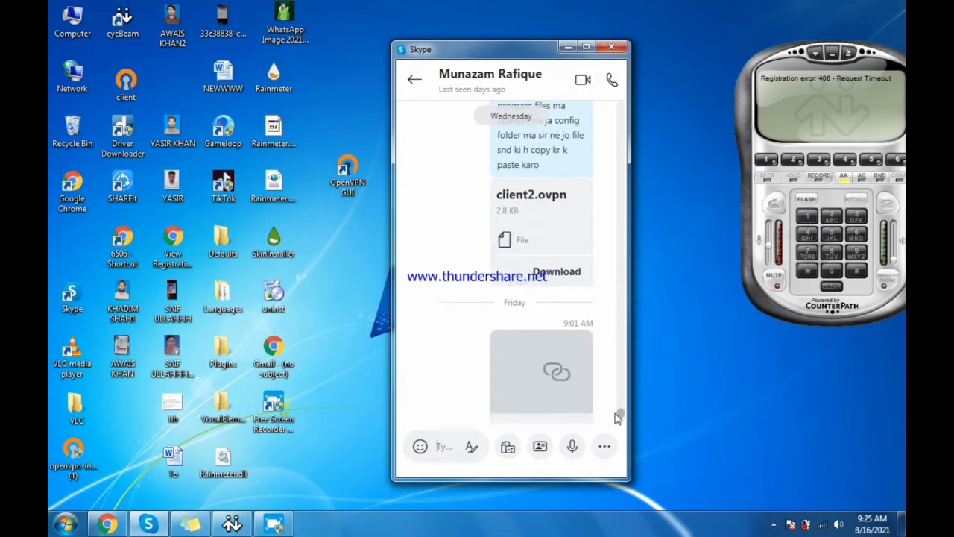
scroll(613, 416, down, 4)
scroll(614, 416, up, 4)
scroll(616, 418, down, 3)
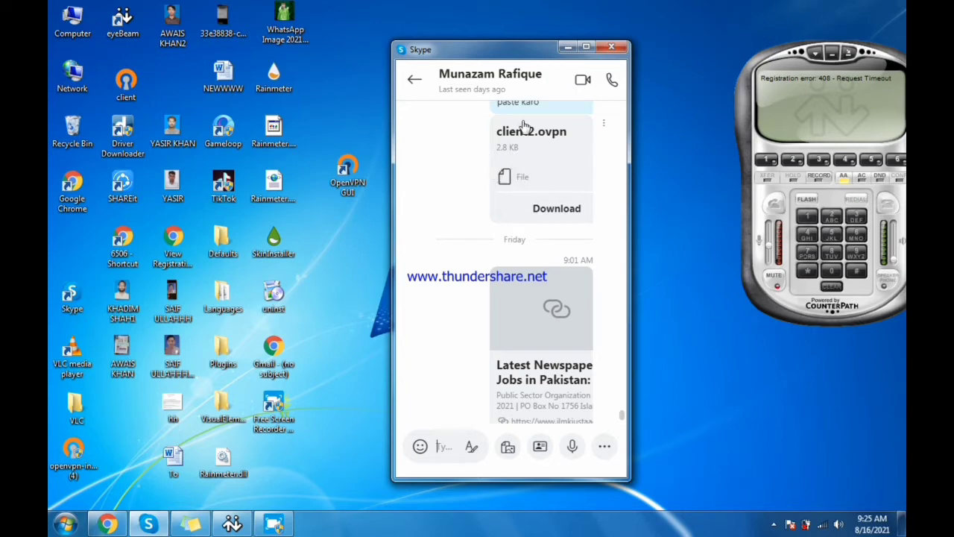
click(557, 209)
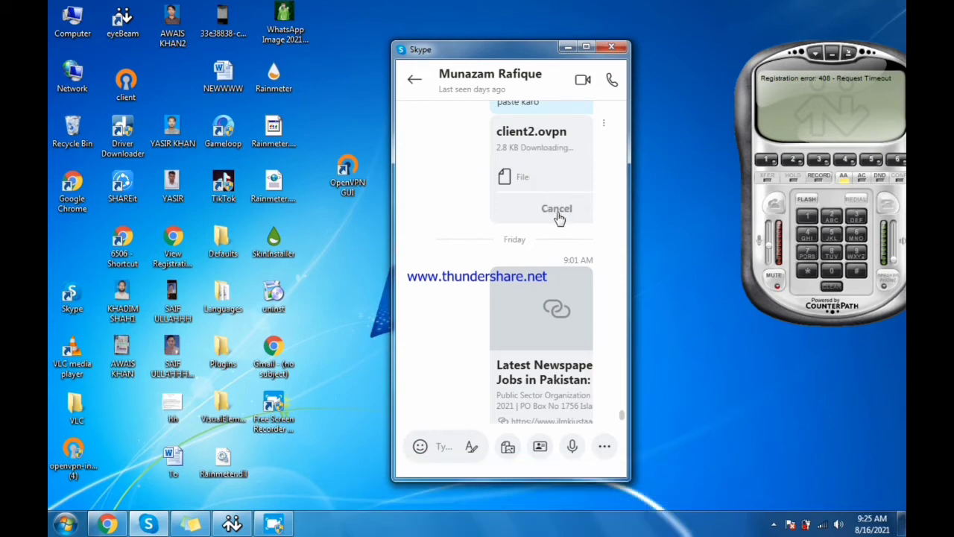
Open the downloaded client2.ovpn, examine its configuration text in Notepad, and close it
click(557, 211)
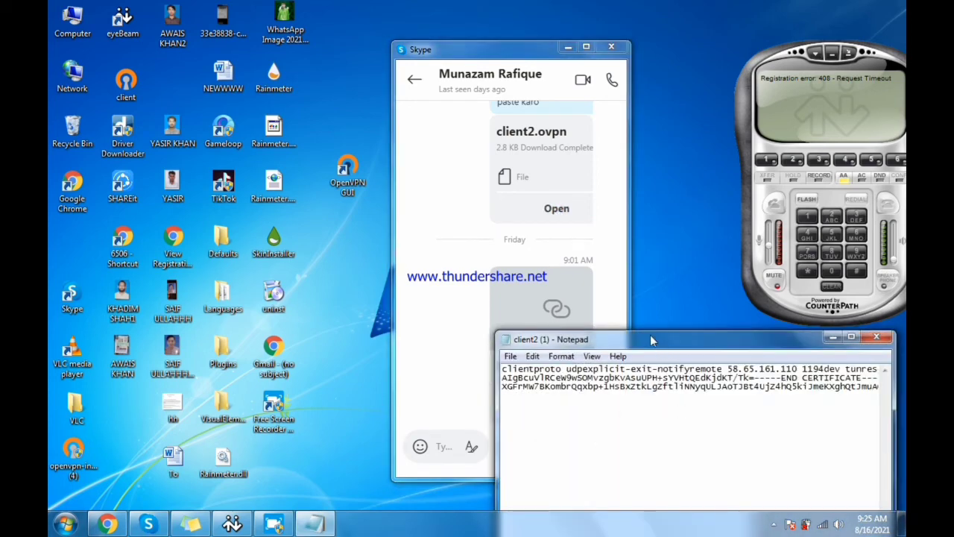
drag(655, 341, 444, 93)
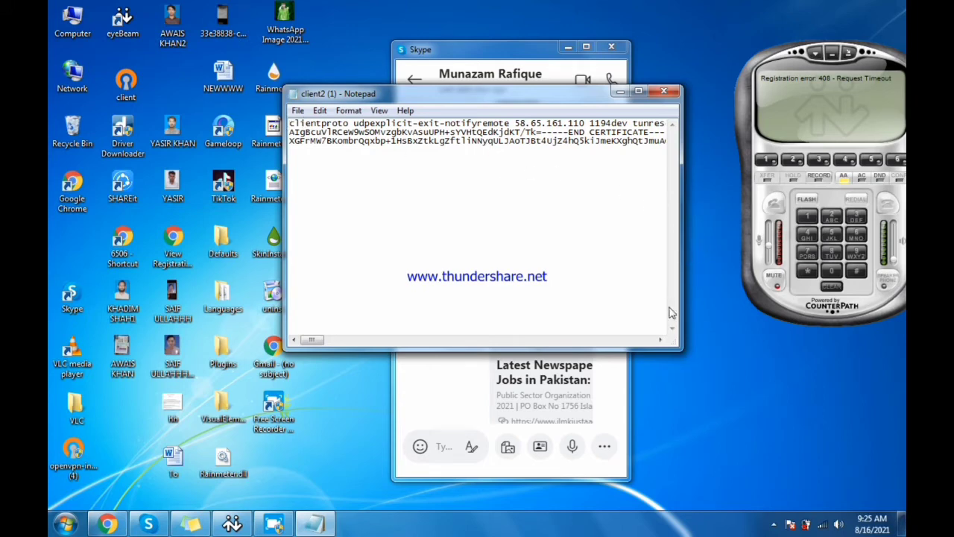
scroll(513, 164, right, 10)
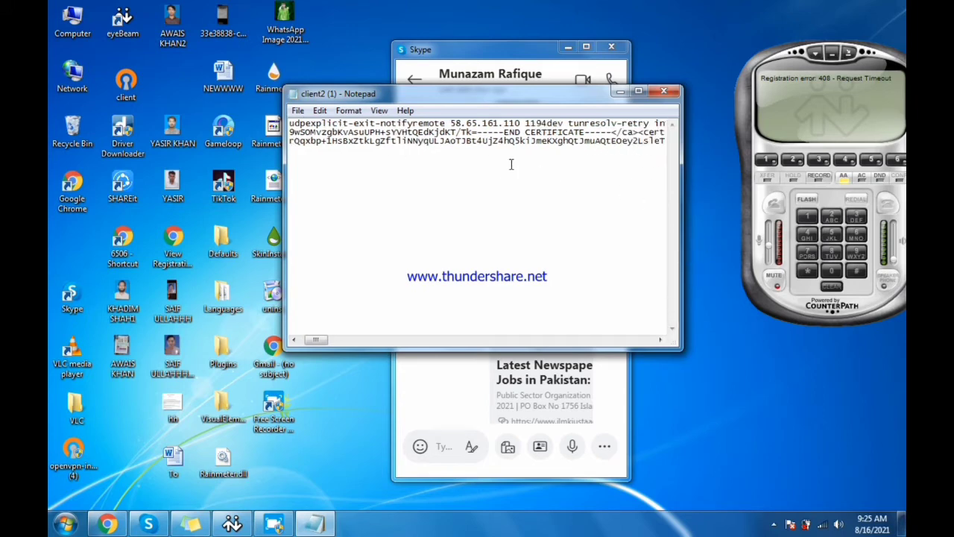
scroll(512, 166, right, 2)
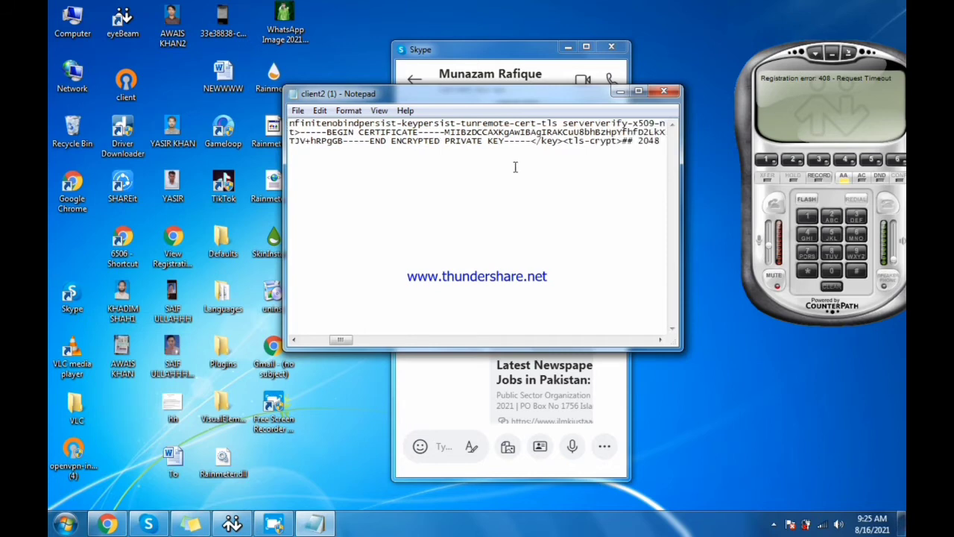
click(668, 92)
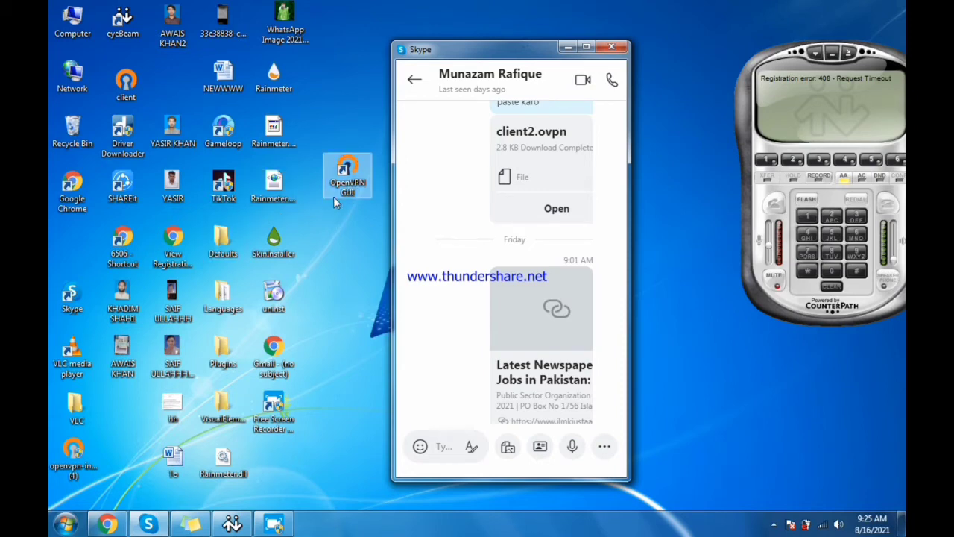
Check which connection profiles OpenVPN GUI offers in the system tray
click(774, 525)
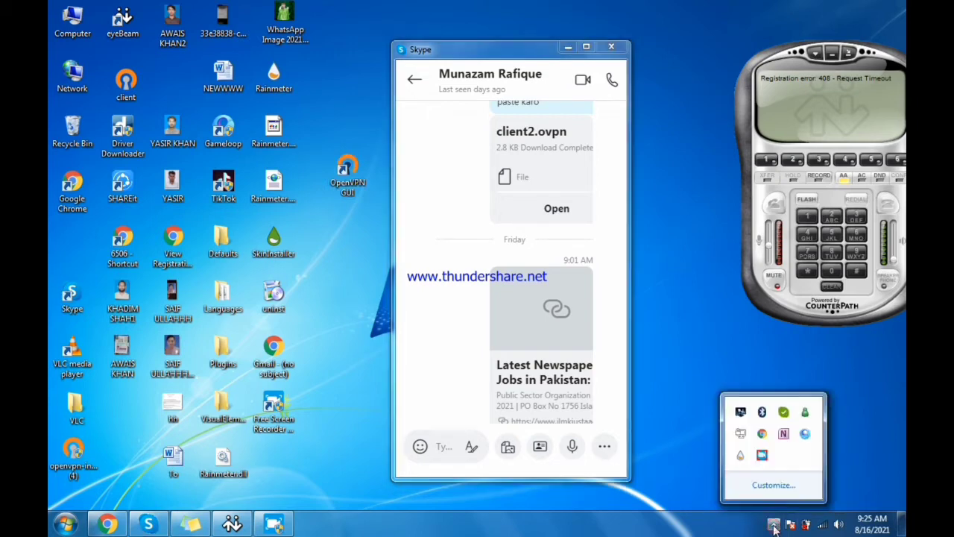
right_click(740, 438)
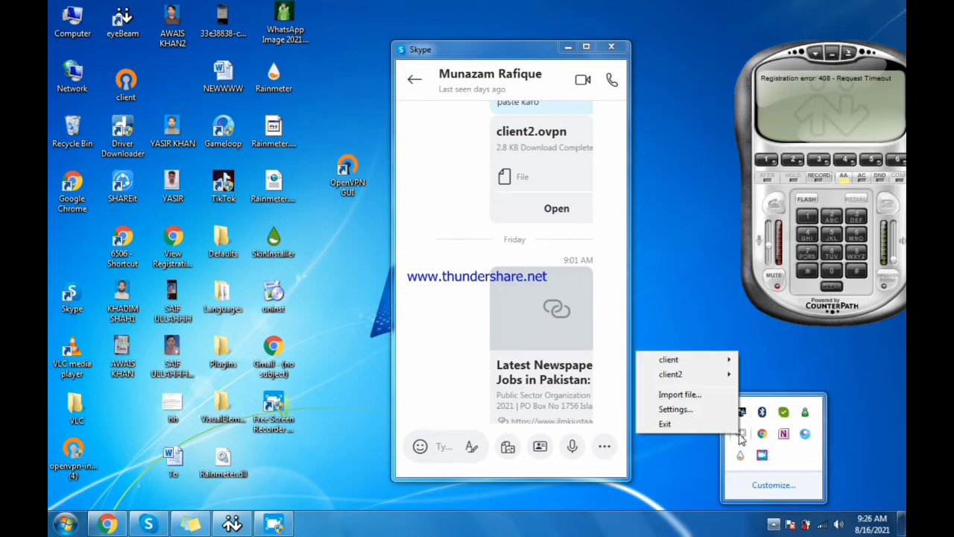
mouse_move(671, 365)
click(673, 291)
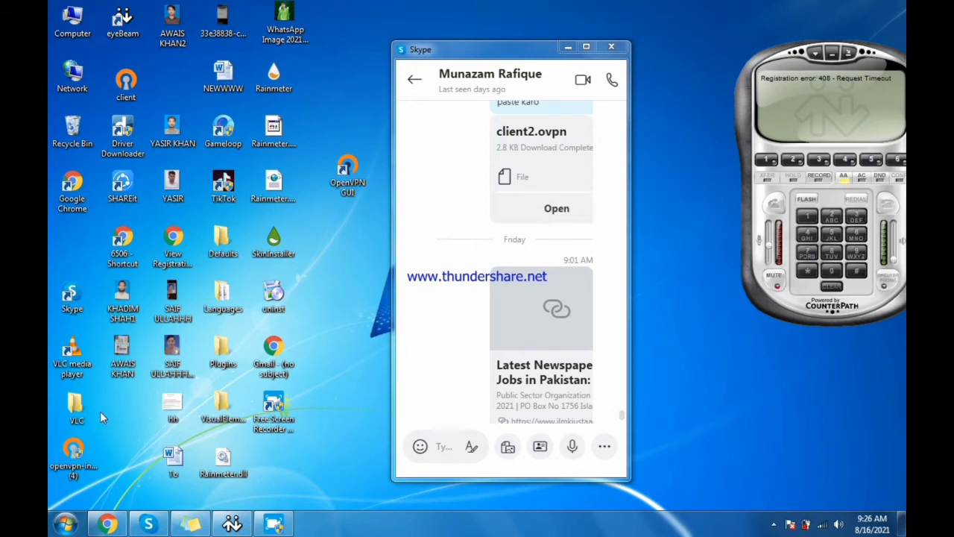
Copy the client2 OpenVPN config file from the Downloads folder in Windows Explorer
click(65, 524)
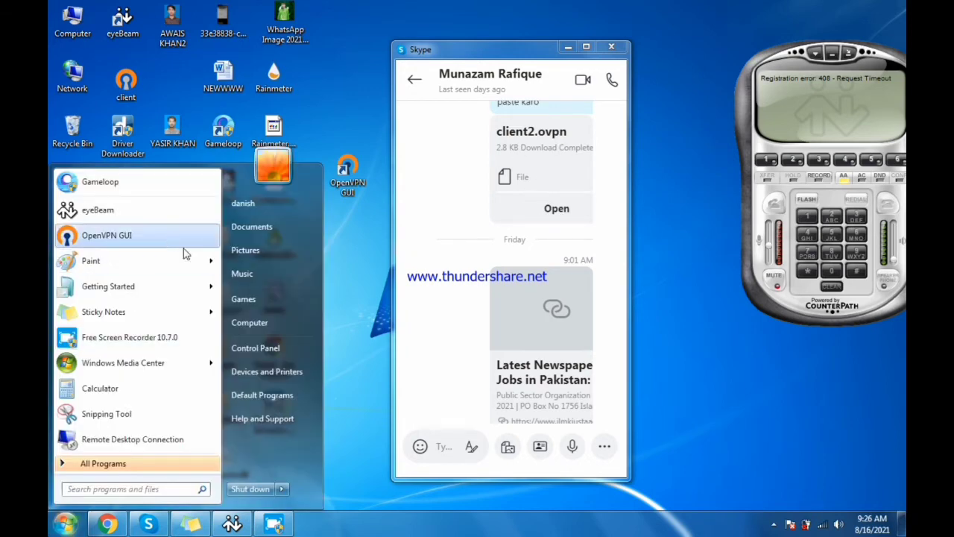
click(258, 327)
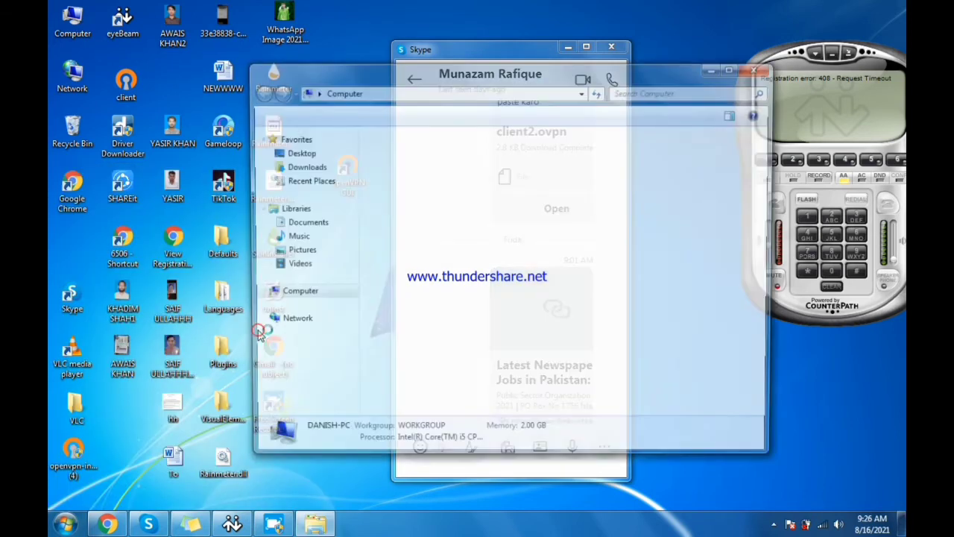
click(317, 168)
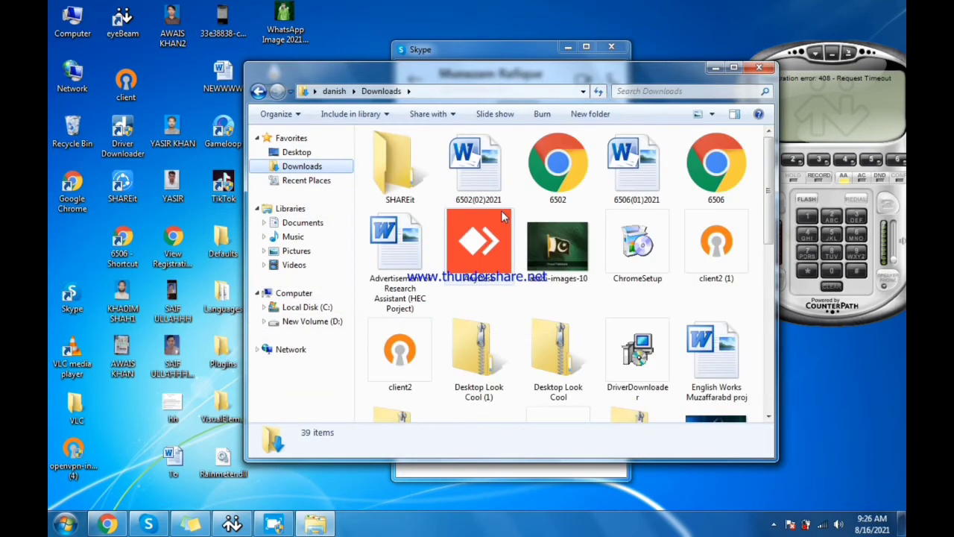
right_click(400, 362)
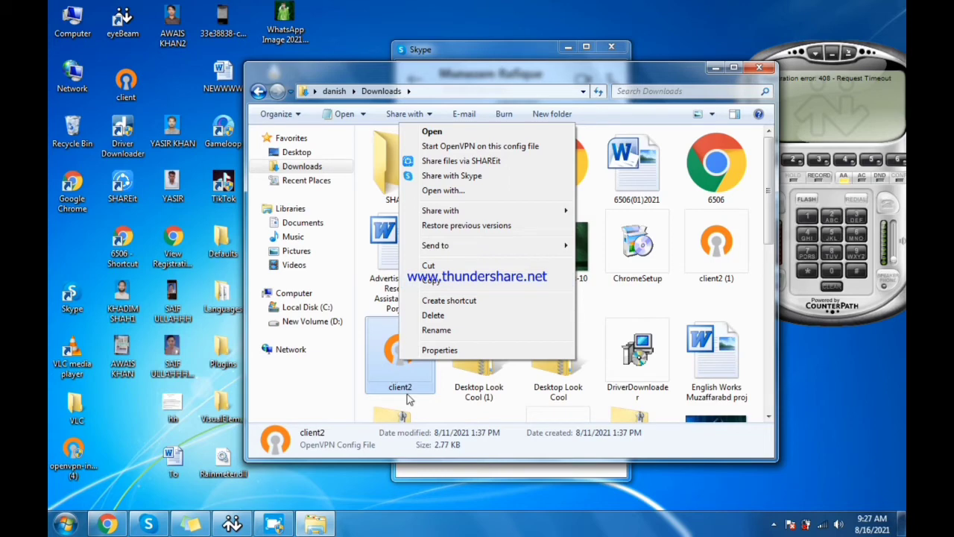
click(425, 286)
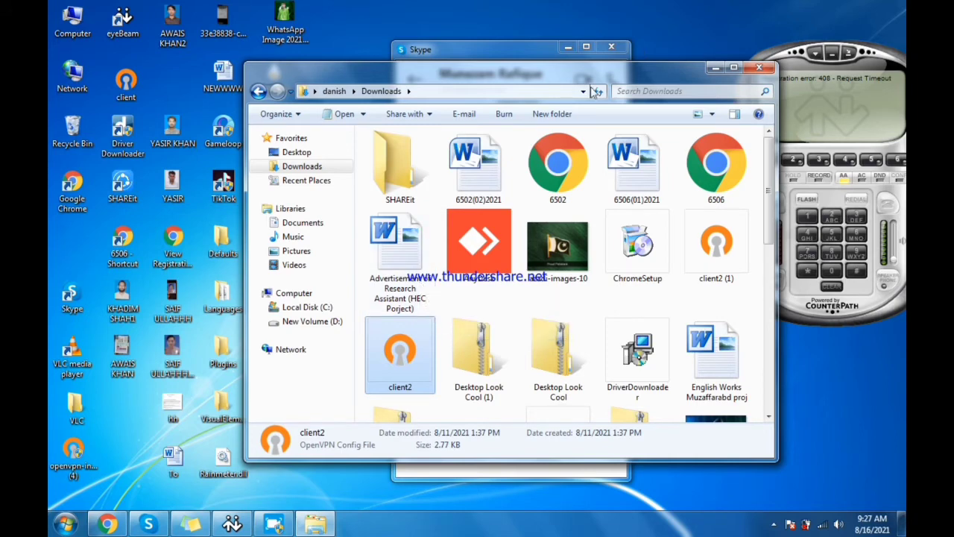
Try to paste the copied client2 file into C:\Program Files\OpenVPN, and close the Explorer window
click(258, 93)
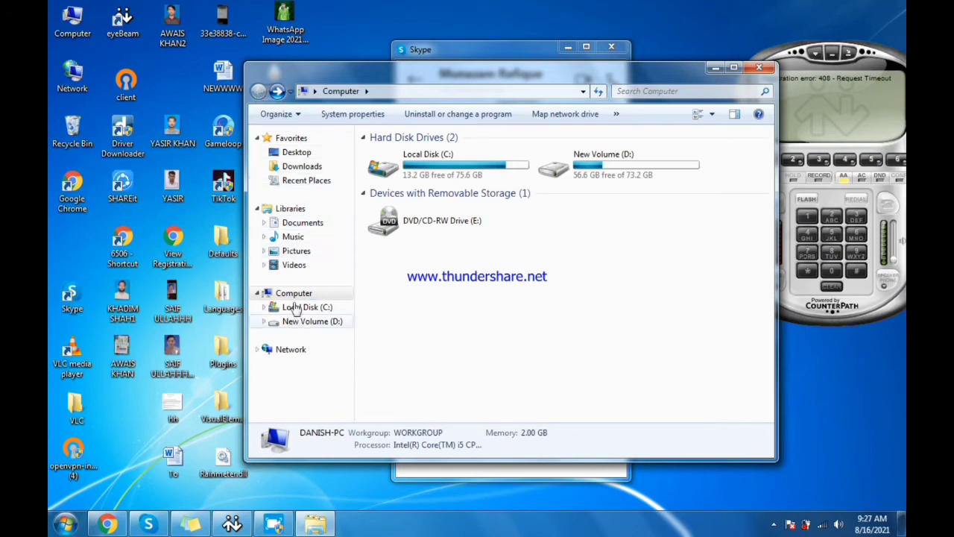
double_click(426, 170)
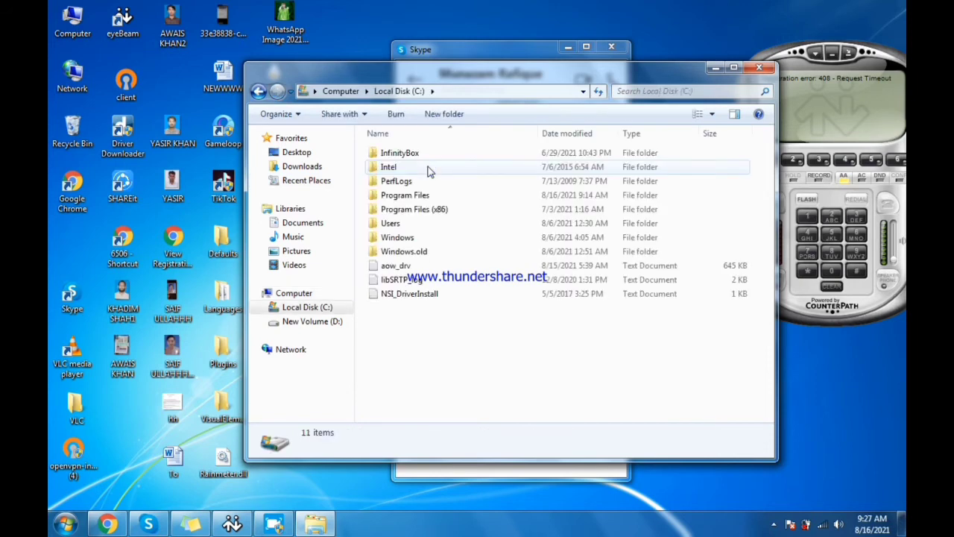
double_click(421, 197)
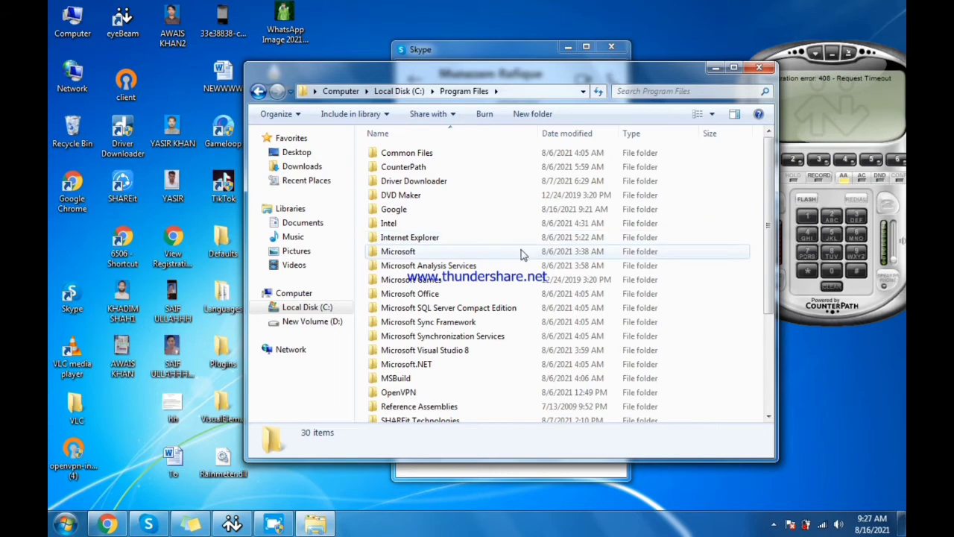
scroll(491, 302, down, 2)
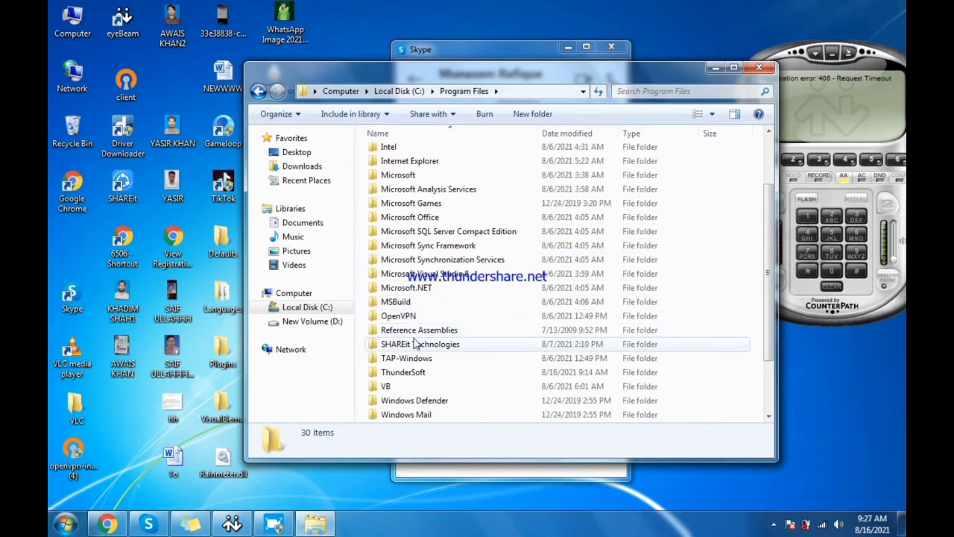
double_click(411, 318)
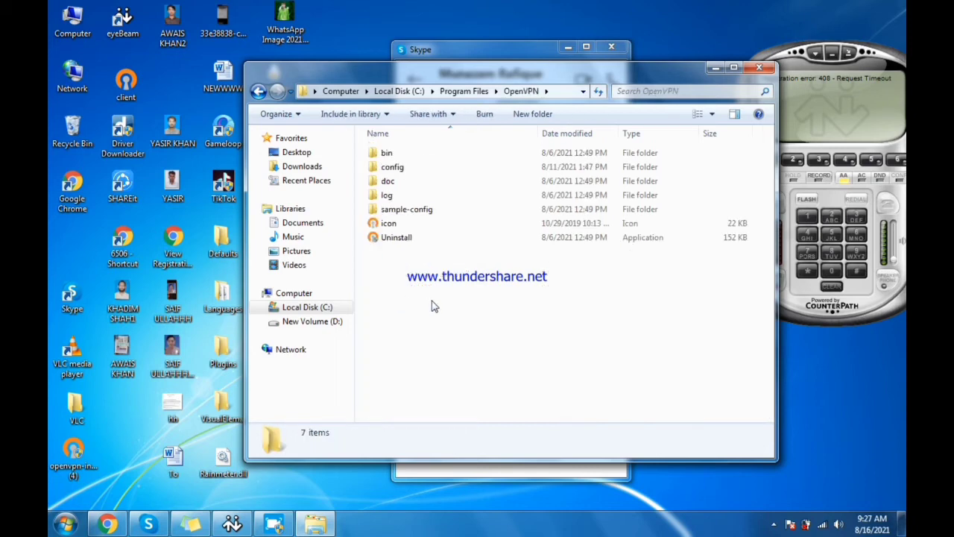
right_click(409, 287)
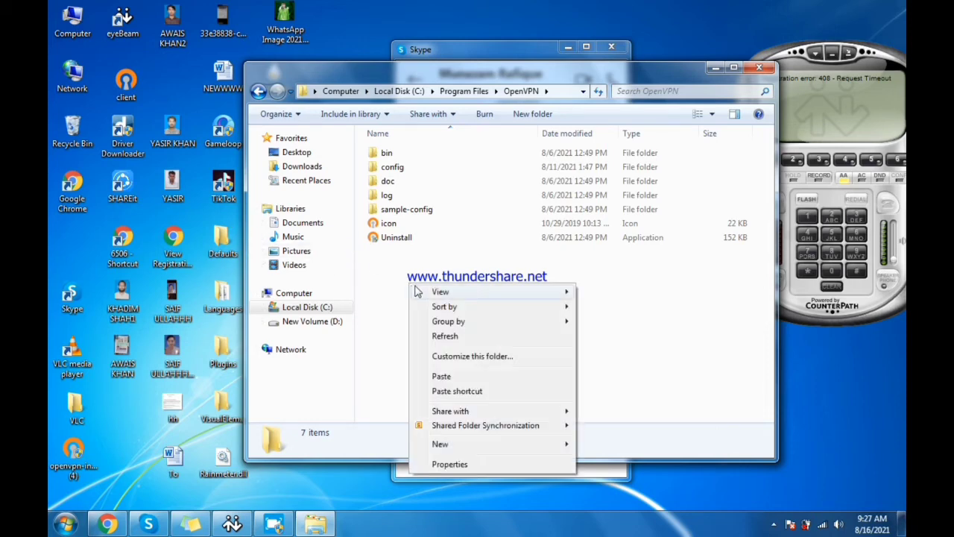
click(453, 377)
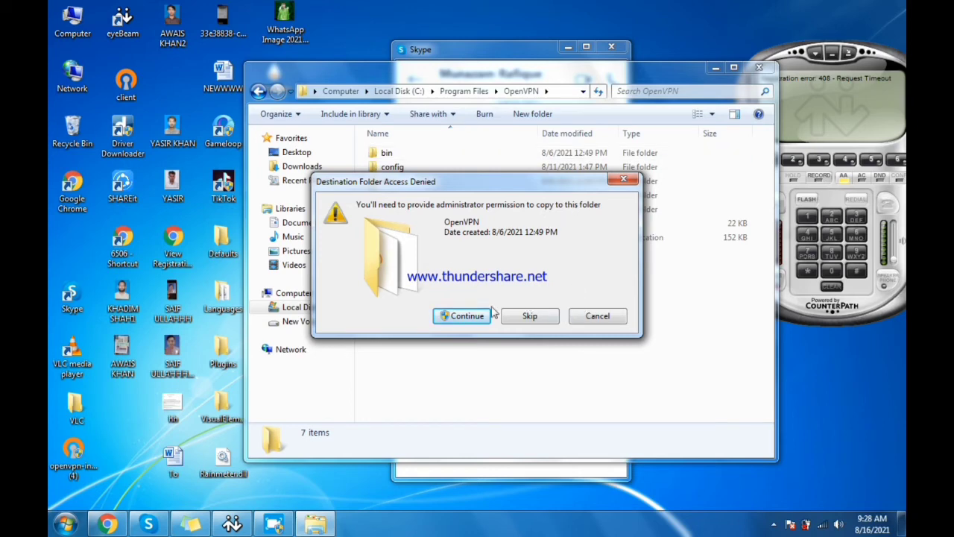
click(597, 319)
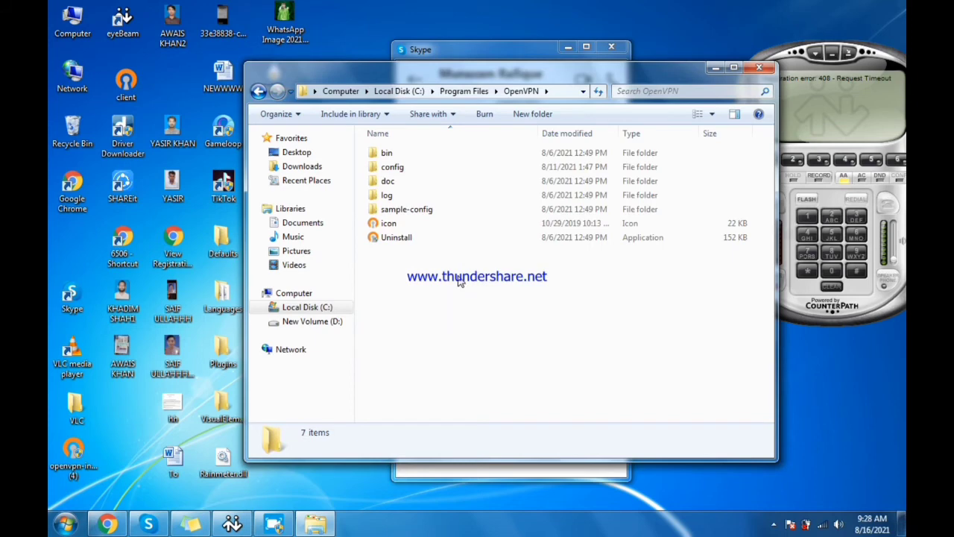
click(759, 72)
Minimize Skype and connect OpenVPN using the client2 profile
drag(563, 55, 409, 76)
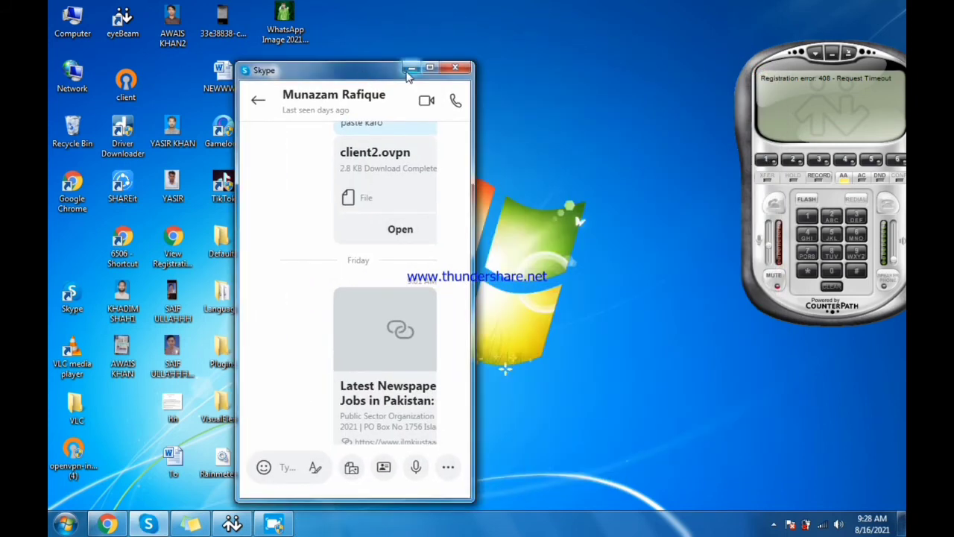
click(410, 69)
click(774, 524)
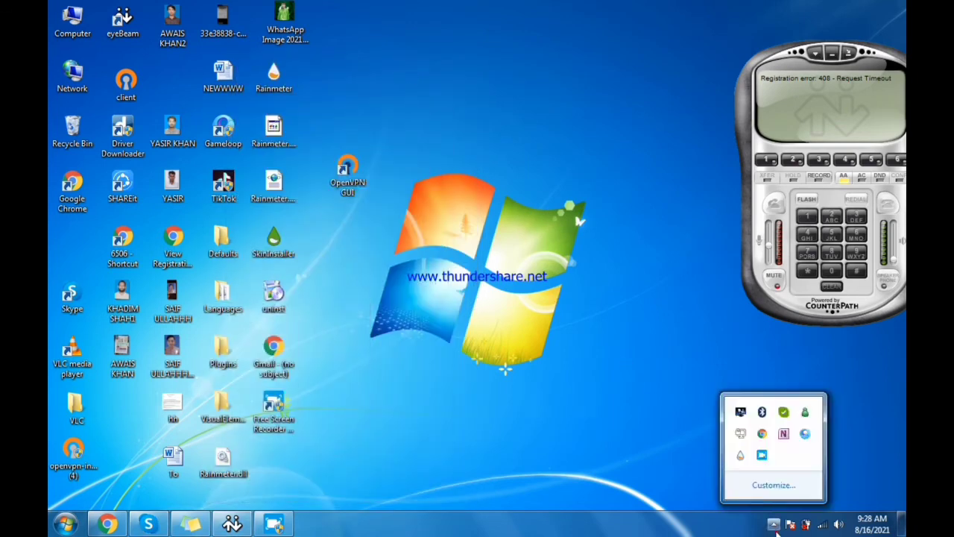
right_click(741, 435)
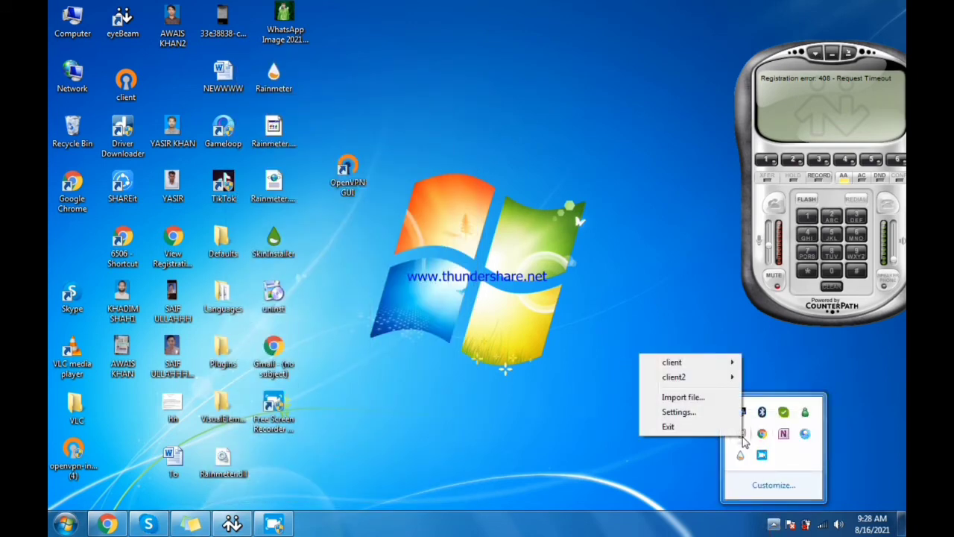
mouse_move(673, 363)
mouse_move(683, 383)
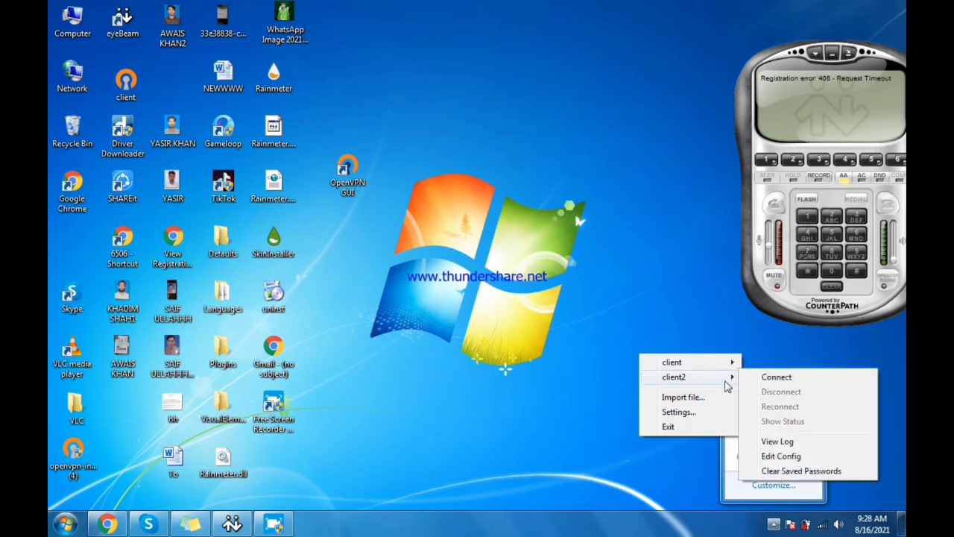
click(776, 379)
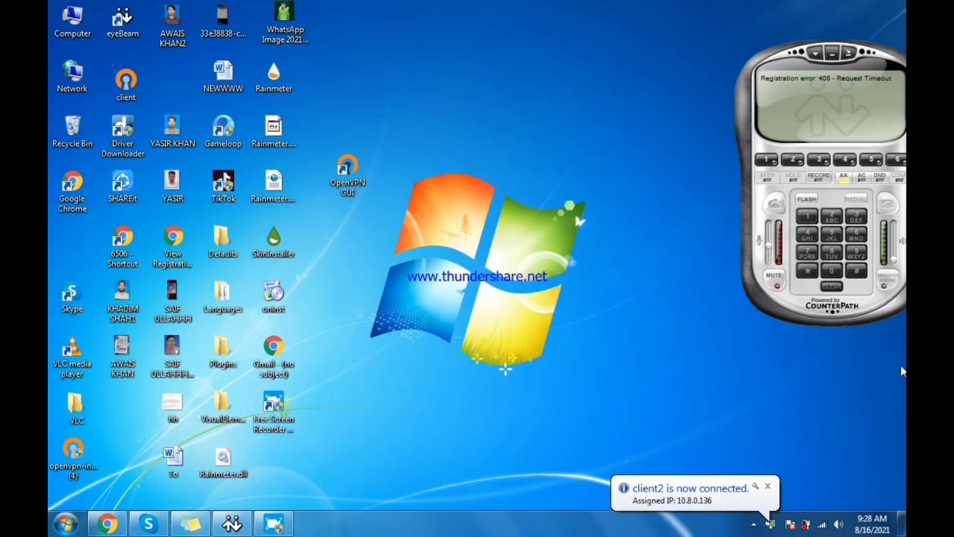
Switch to Chrome, view the bookmarked Agent web client's VICIdial phone login page, and close the tab
click(96, 527)
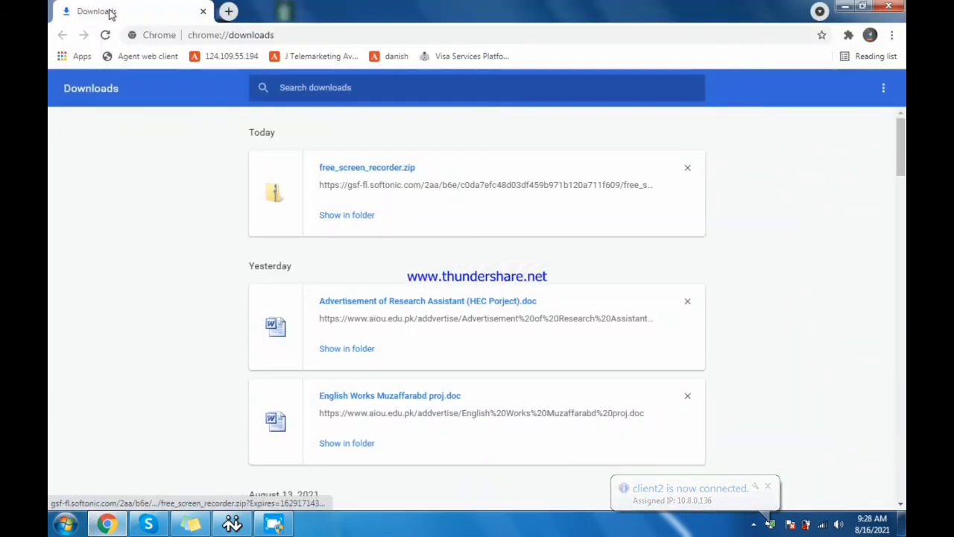
click(127, 61)
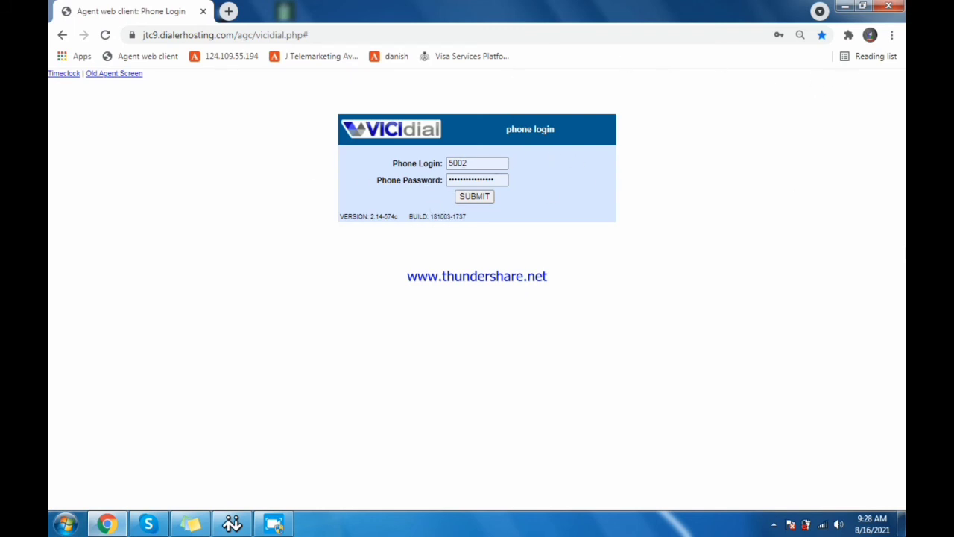
click(203, 11)
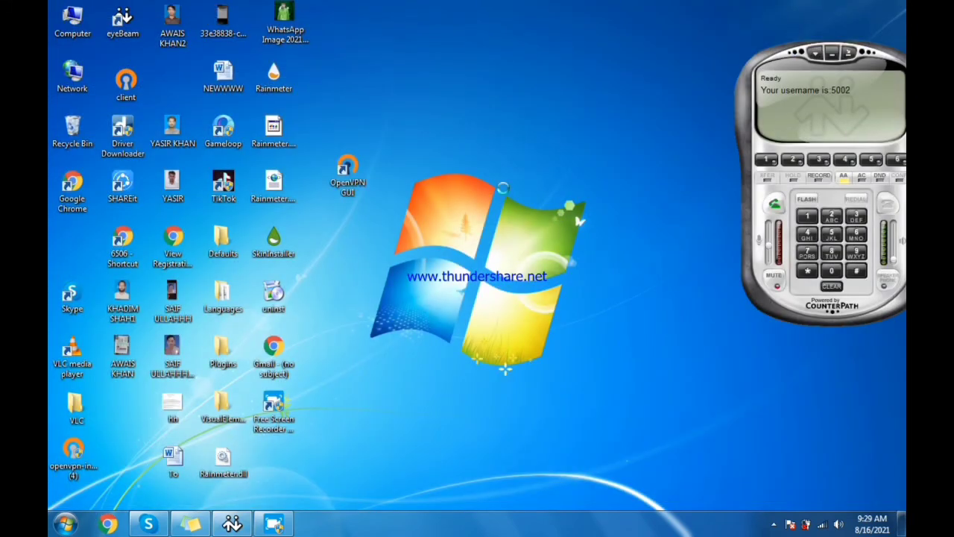
right_click(503, 188)
click(510, 131)
click(790, 525)
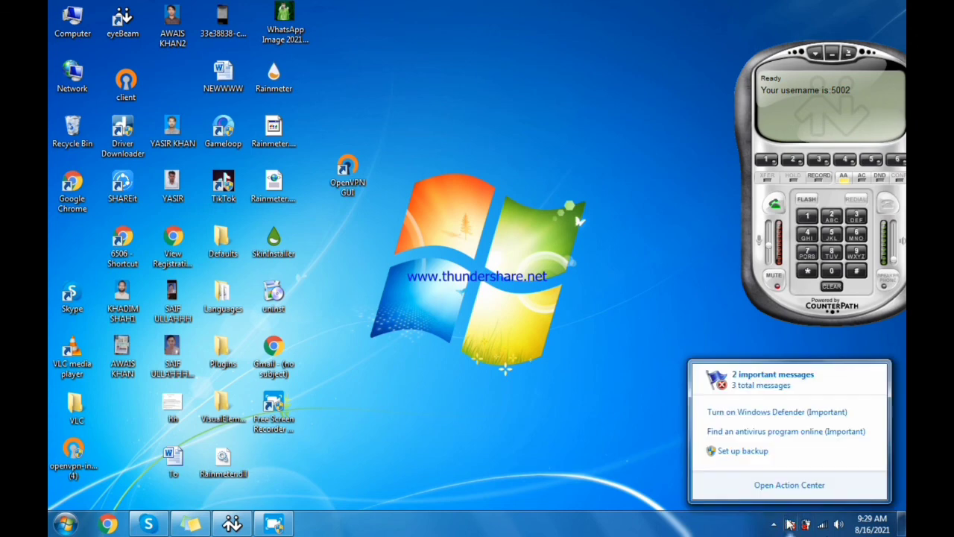
click(587, 445)
click(774, 525)
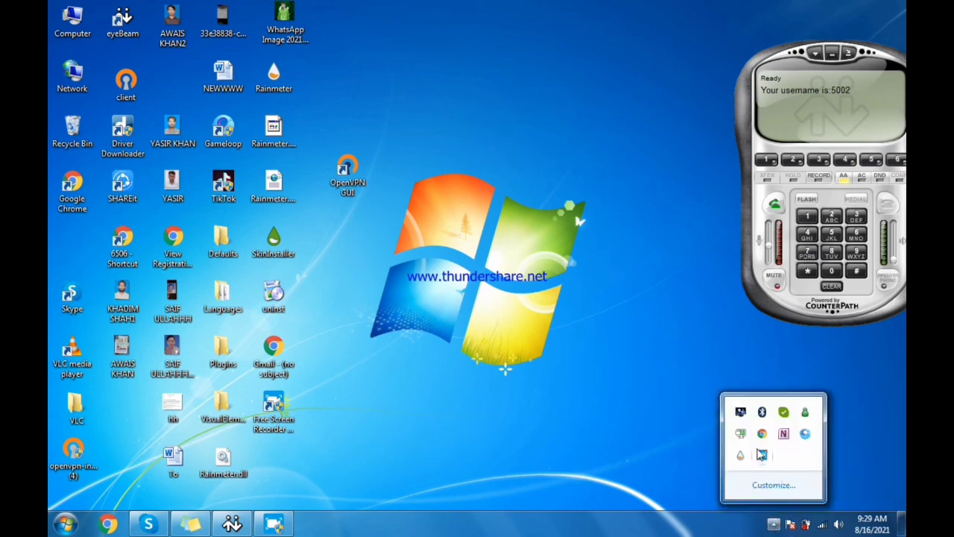
right_click(762, 456)
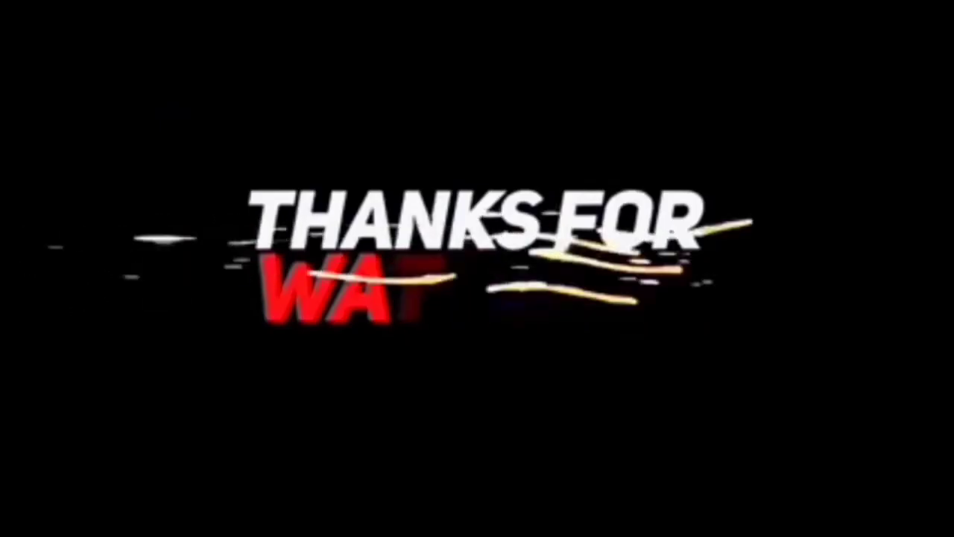